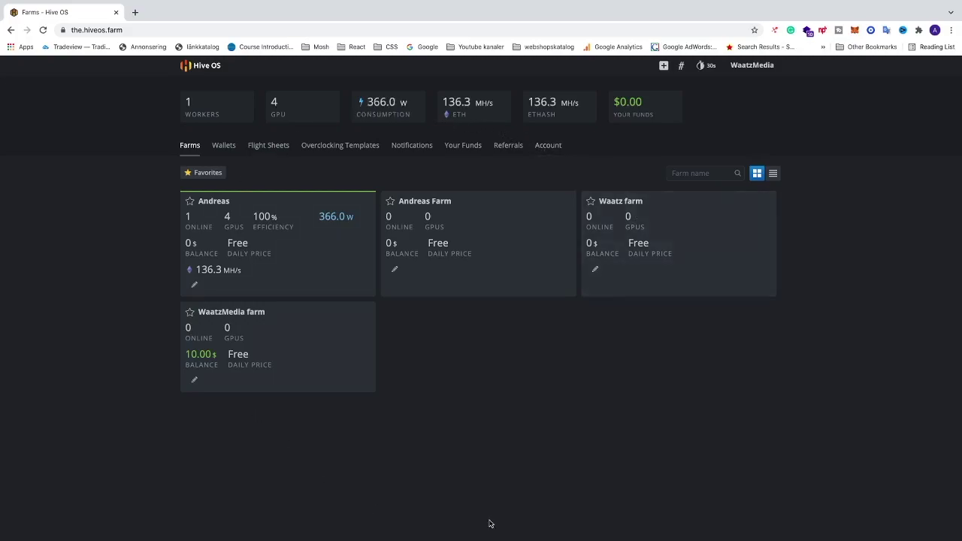
Open the Andreas farm to see its workers page.
{"action": "left_click", "coordinate": [327, 247]}
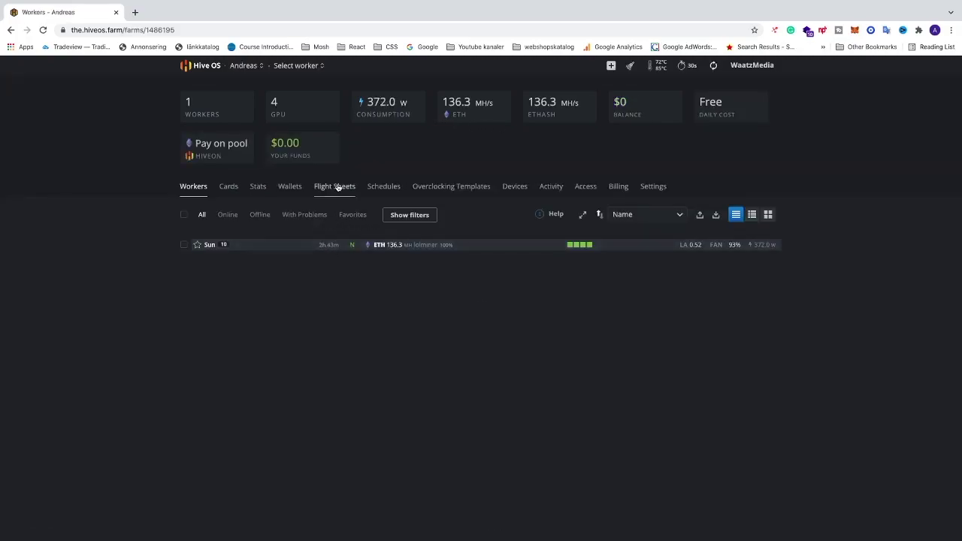
Start a new flight sheet on the Andreas farm with ETH as its coin, then browse the saved wallets.
{"action": "left_click", "coordinate": [339, 188]}
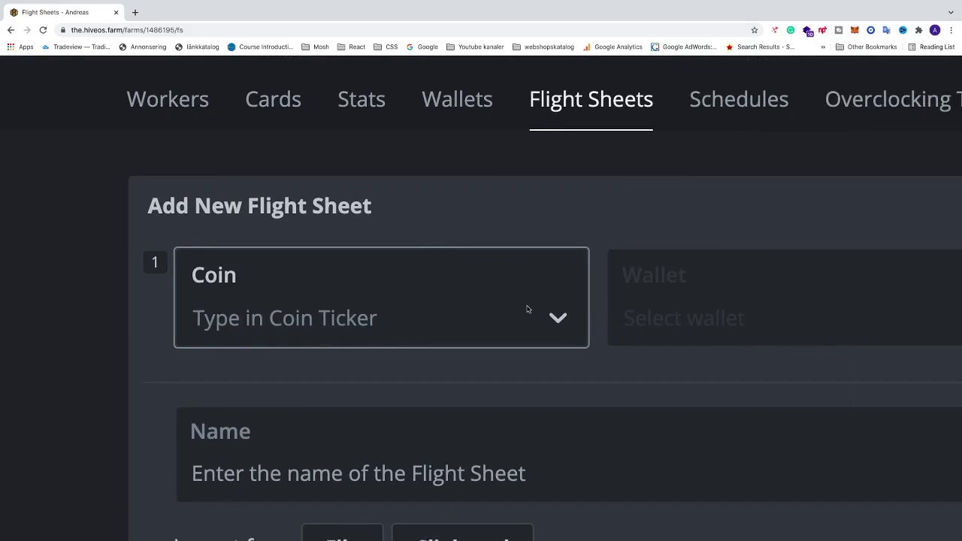
{"action": "left_click", "coordinate": [528, 309]}
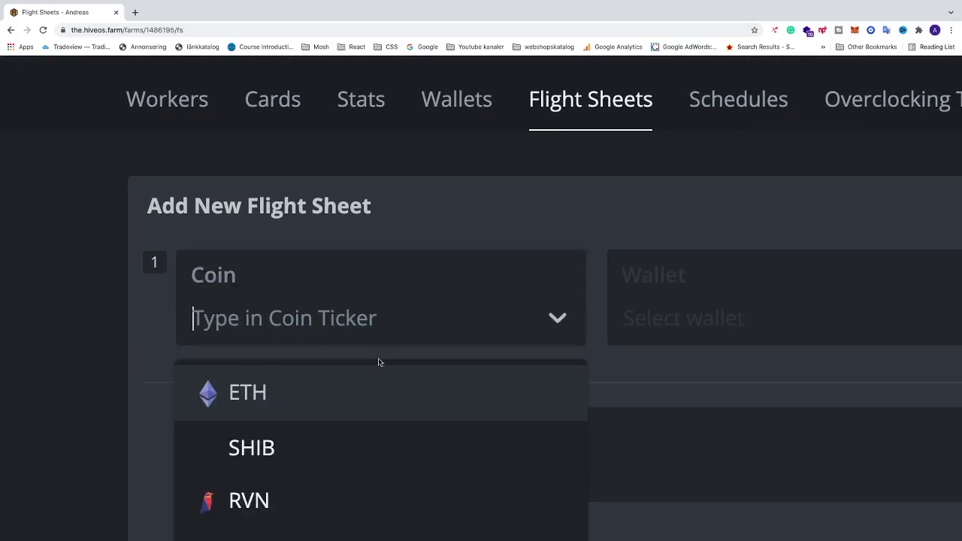
{"action": "left_click", "coordinate": [254, 399]}
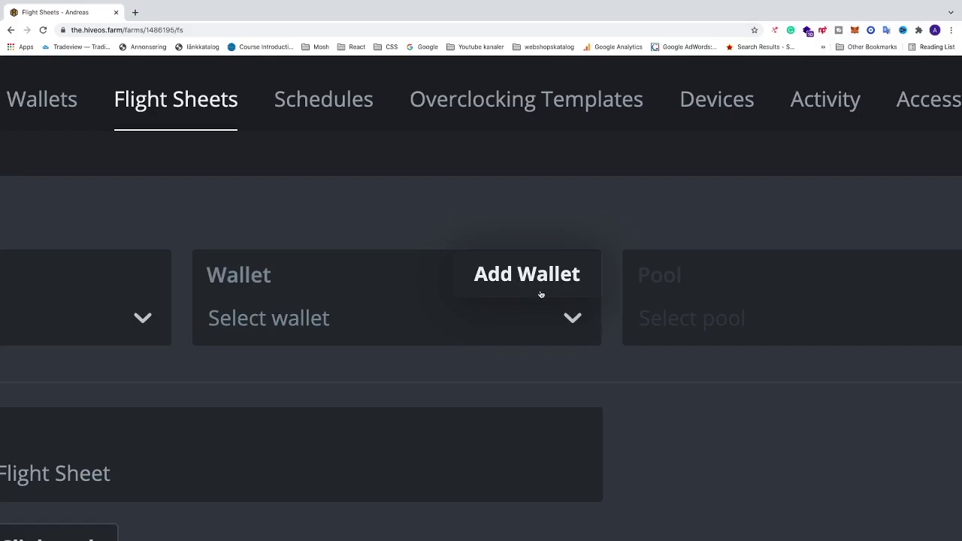
{"action": "left_click", "coordinate": [573, 318]}
{"action": "scroll", "coordinate": [366, 451], "scroll_direction": "down", "scroll_amount": 1}
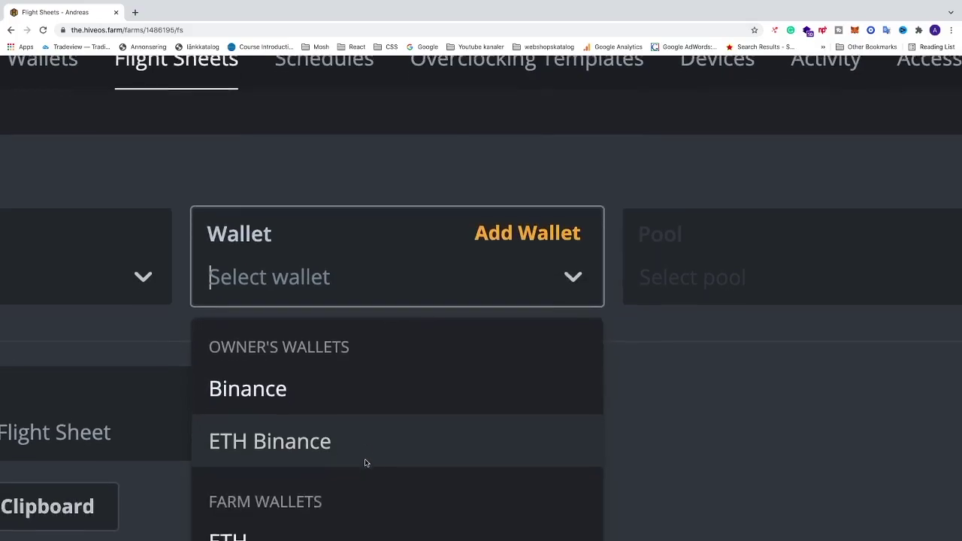
{"action": "scroll", "coordinate": [366, 463], "scroll_direction": "up", "scroll_amount": 1}
{"action": "left_click", "coordinate": [569, 310]}
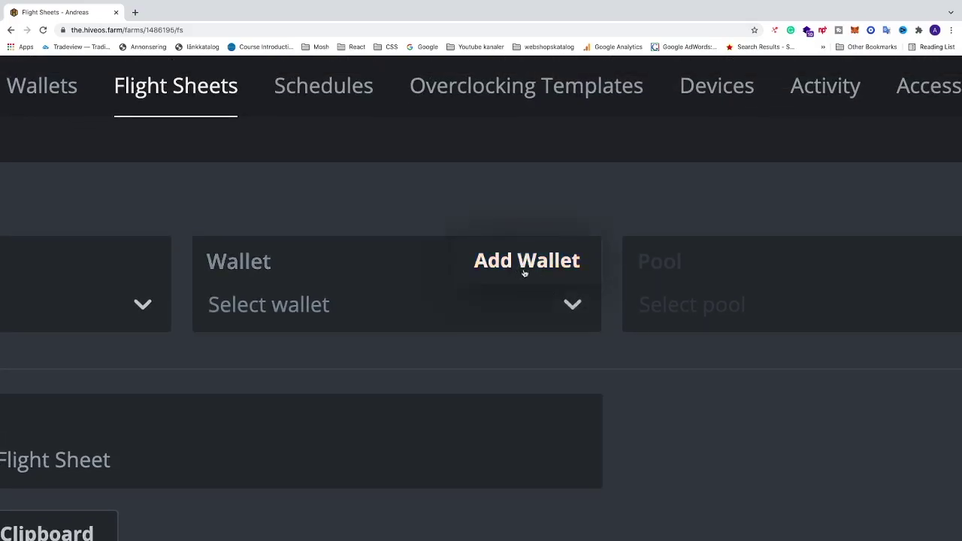
{"action": "left_click", "coordinate": [514, 263]}
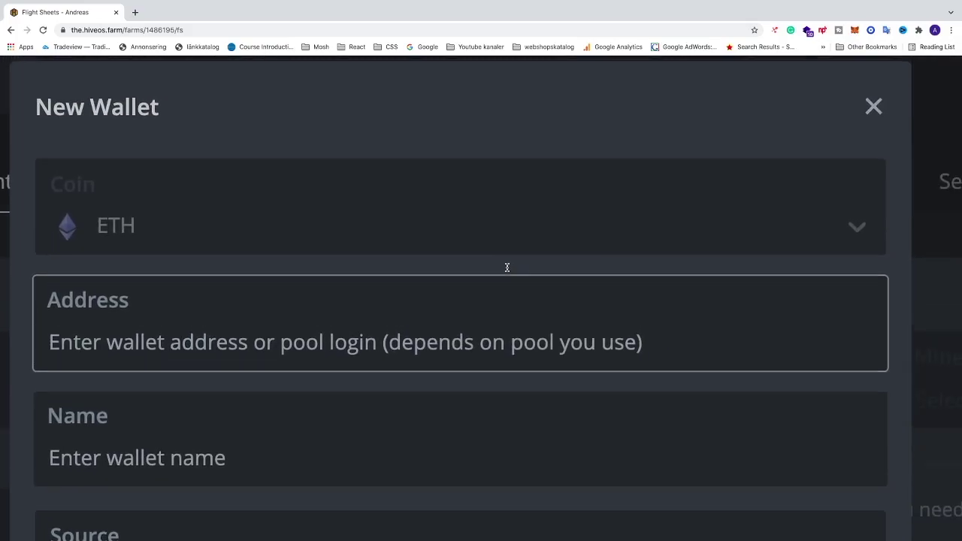
{"action": "left_click", "coordinate": [89, 326]}
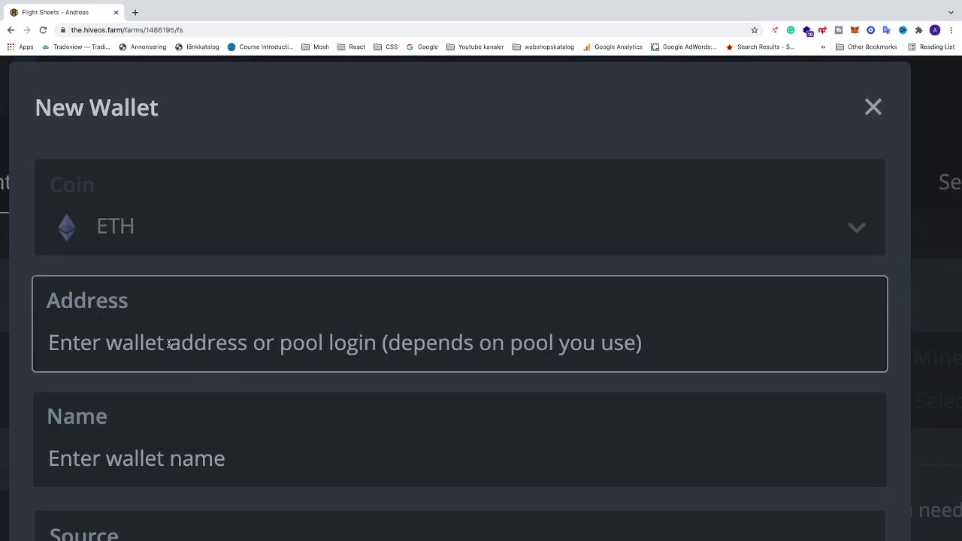
{"action": "scroll", "coordinate": [148, 344], "scroll_direction": "down", "scroll_amount": 1}
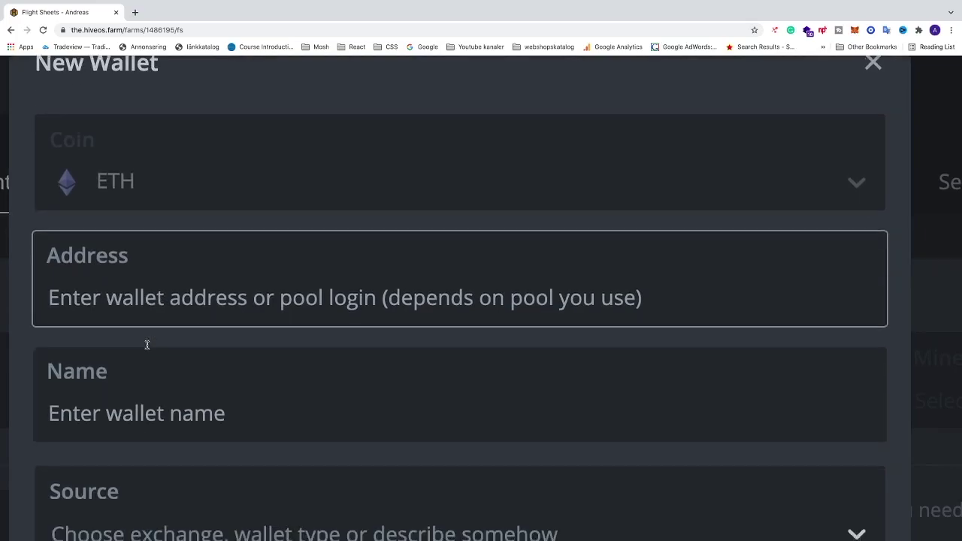
{"action": "scroll", "coordinate": [146, 343], "scroll_direction": "down", "scroll_amount": 1}
{"action": "scroll", "coordinate": [150, 342], "scroll_direction": "down", "scroll_amount": 1}
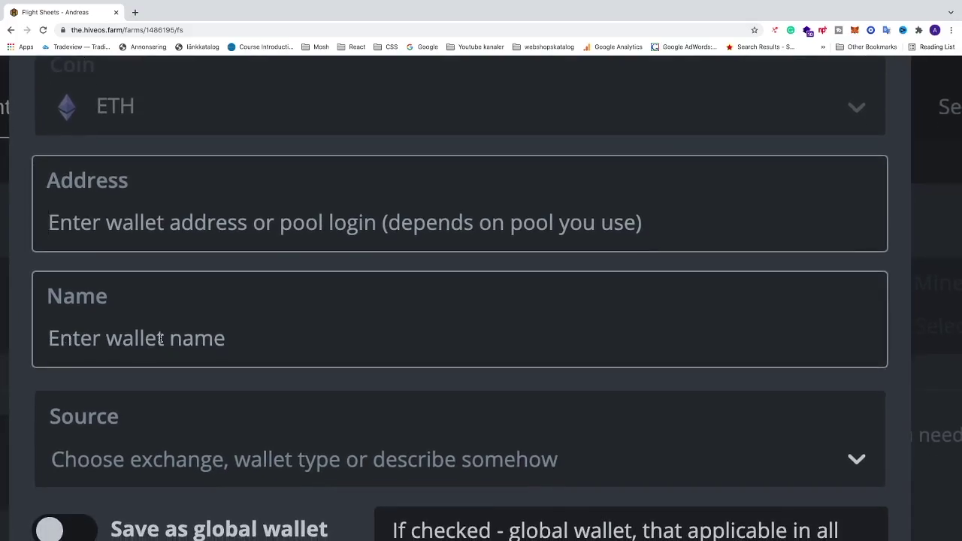
{"action": "scroll", "coordinate": [161, 339], "scroll_direction": "down", "scroll_amount": 2}
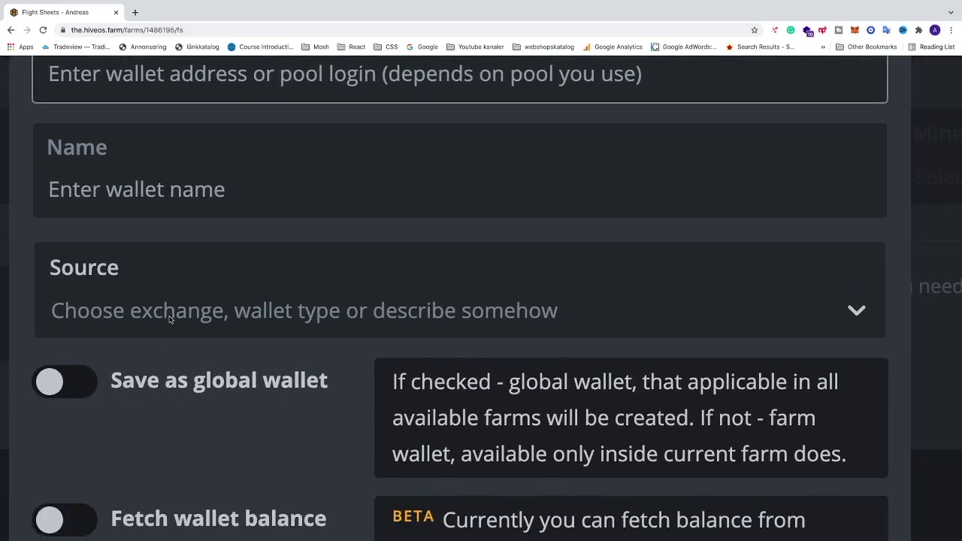
{"action": "left_click", "coordinate": [172, 316]}
{"action": "scroll", "coordinate": [167, 337], "scroll_direction": "down", "scroll_amount": 2}
{"action": "scroll", "coordinate": [168, 358], "scroll_direction": "down", "scroll_amount": 3}
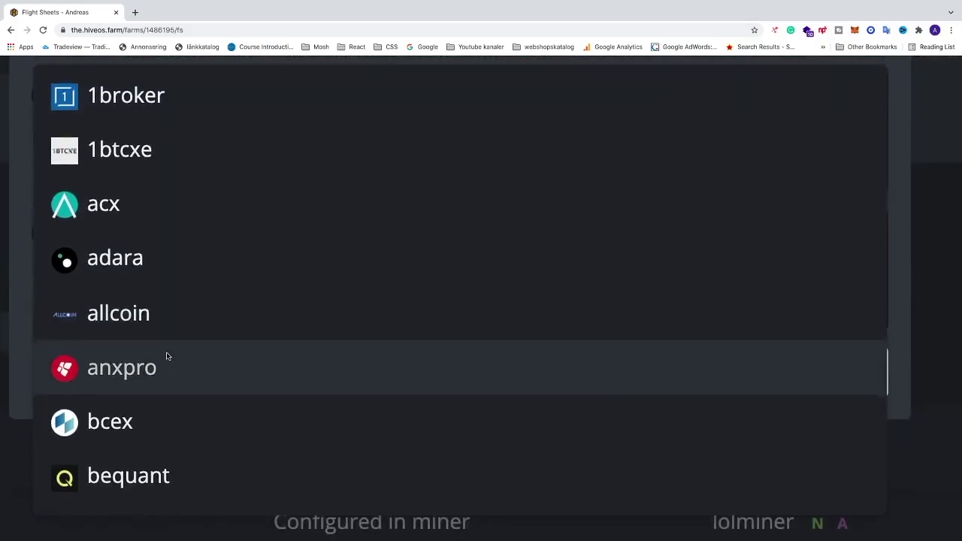
{"action": "scroll", "coordinate": [167, 355], "scroll_direction": "down", "scroll_amount": 1}
{"action": "scroll", "coordinate": [167, 354], "scroll_direction": "down", "scroll_amount": 2}
{"action": "scroll", "coordinate": [167, 349], "scroll_direction": "down", "scroll_amount": 3}
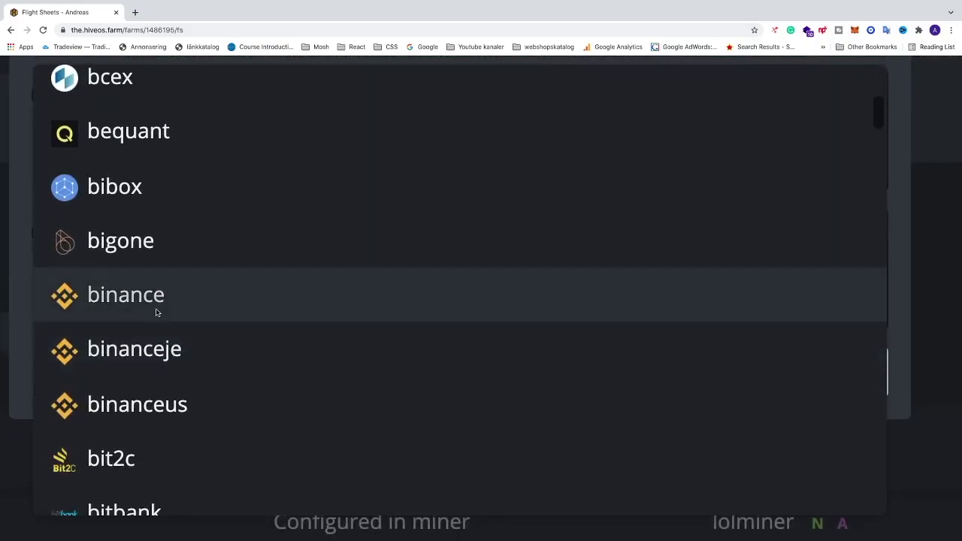
{"action": "left_click", "coordinate": [156, 314]}
{"action": "scroll", "coordinate": [222, 353], "scroll_direction": "up", "scroll_amount": 5}
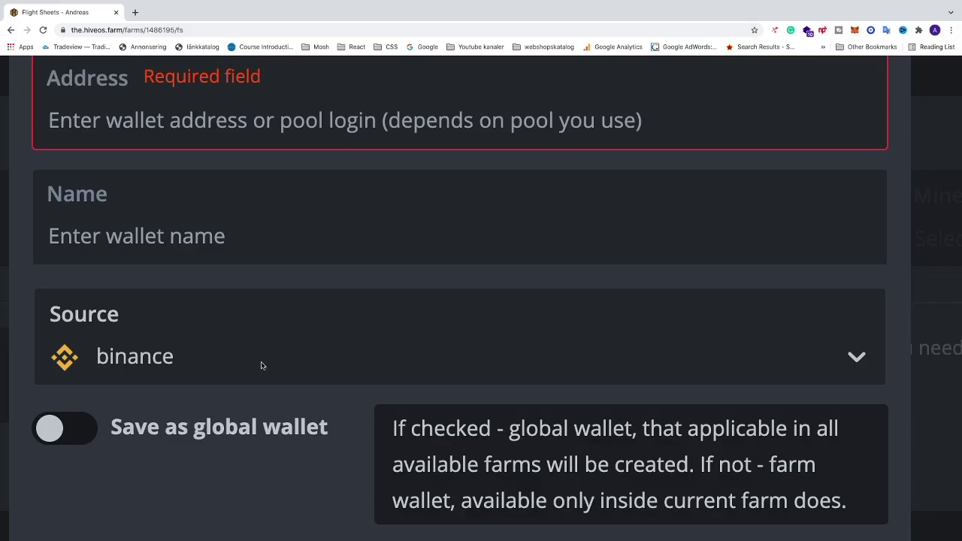
{"action": "scroll", "coordinate": [261, 365], "scroll_direction": "up", "scroll_amount": 1}
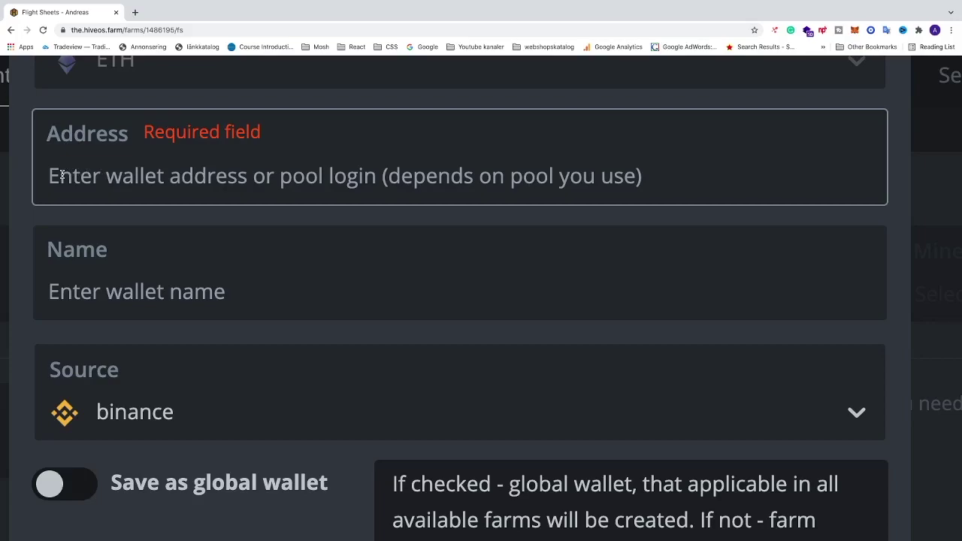
{"action": "scroll", "coordinate": [347, 345], "scroll_direction": "down", "scroll_amount": 1}
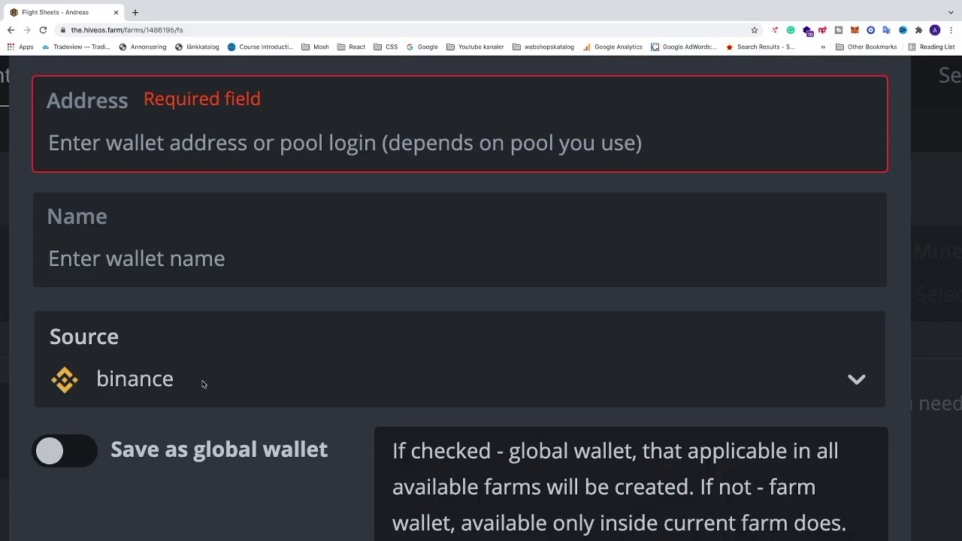
{"action": "scroll", "coordinate": [206, 384], "scroll_direction": "down", "scroll_amount": 2}
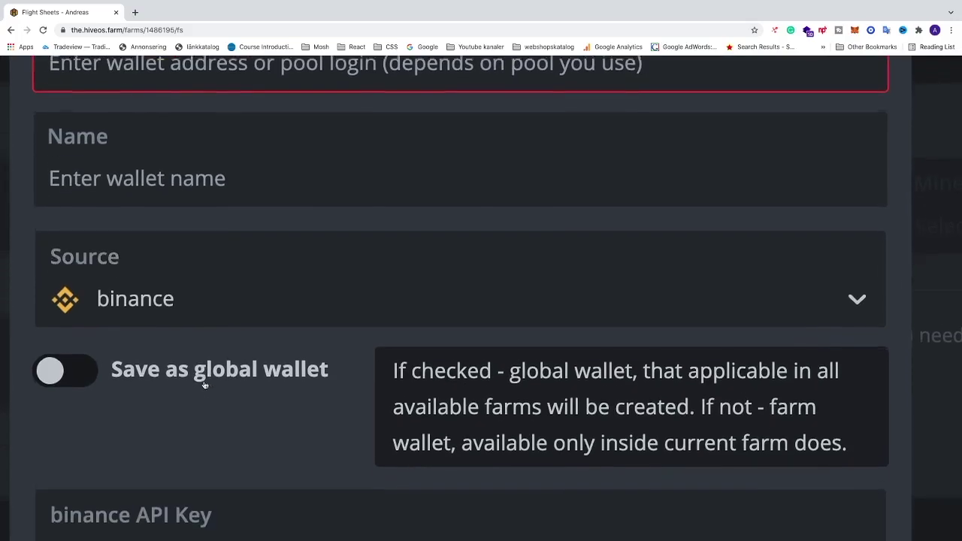
{"action": "scroll", "coordinate": [206, 382], "scroll_direction": "down", "scroll_amount": 1}
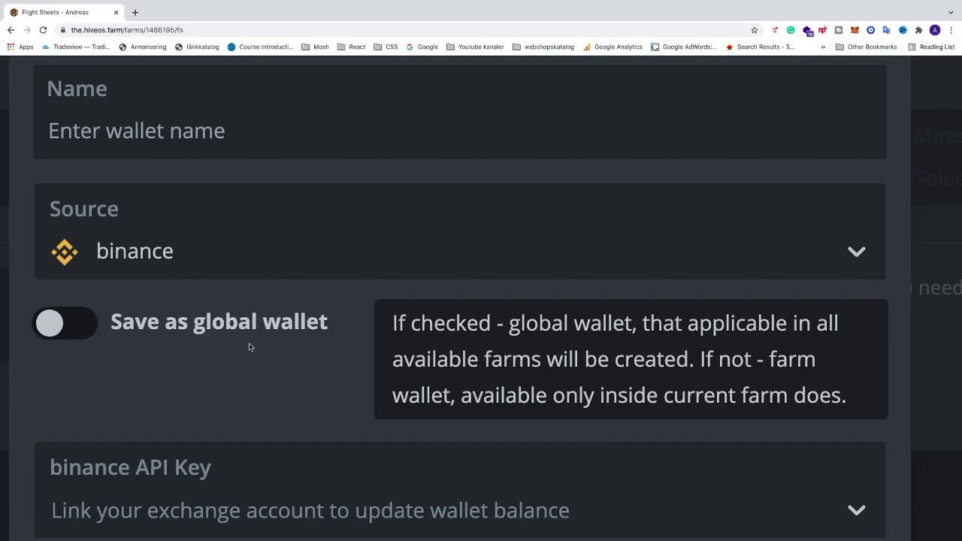
{"action": "scroll", "coordinate": [250, 346], "scroll_direction": "down", "scroll_amount": 3}
{"action": "scroll", "coordinate": [251, 347], "scroll_direction": "down", "scroll_amount": 2}
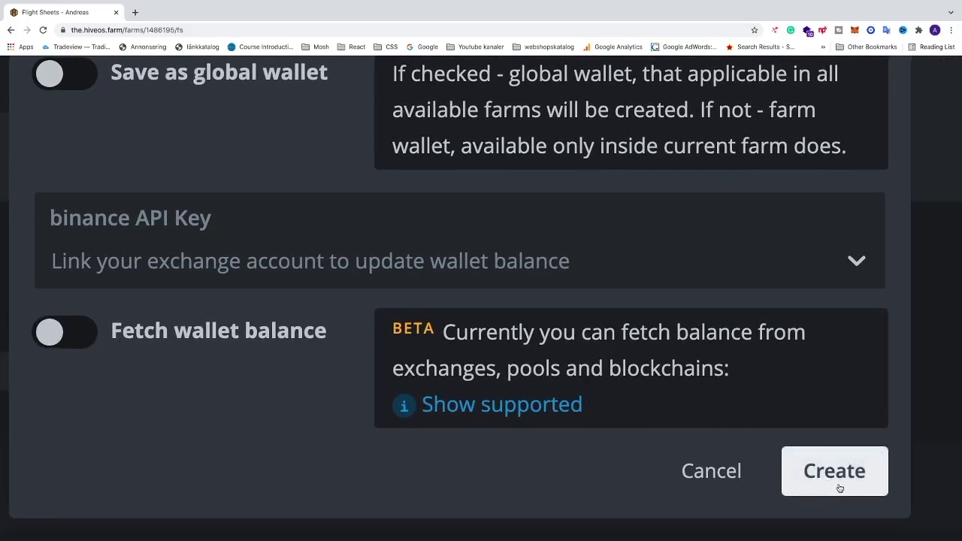
{"action": "left_click", "coordinate": [734, 472]}
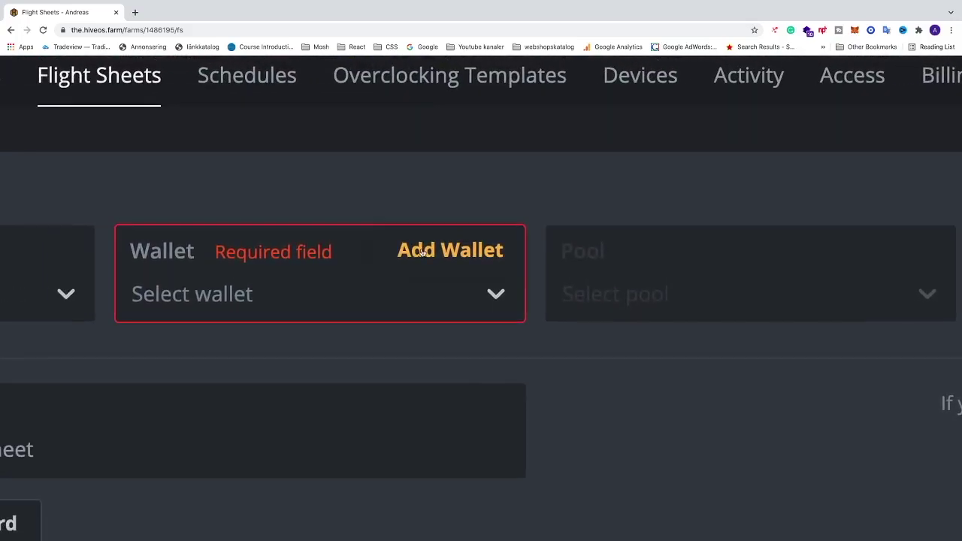
Select the ETH Binance wallet from Owner's wallets.
{"action": "left_click", "coordinate": [445, 287]}
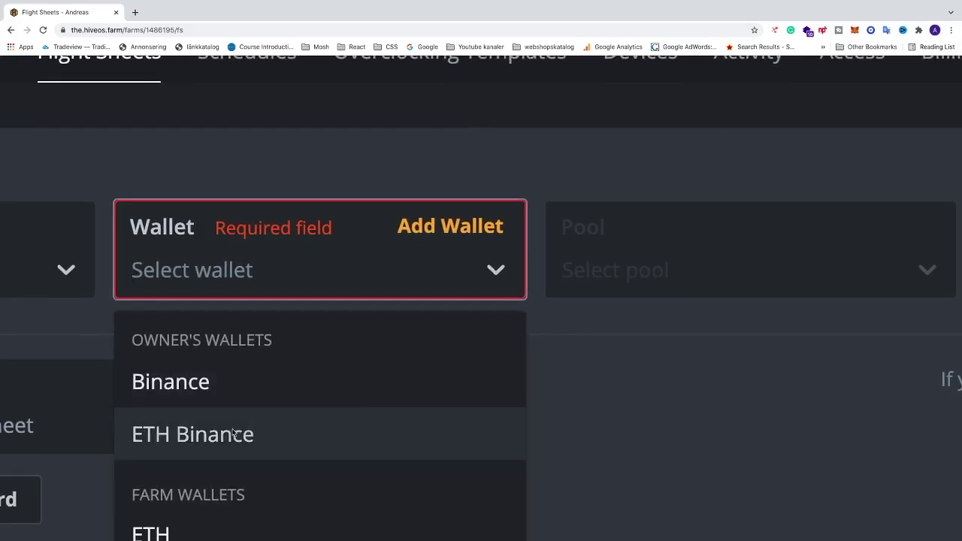
{"action": "left_click", "coordinate": [232, 429]}
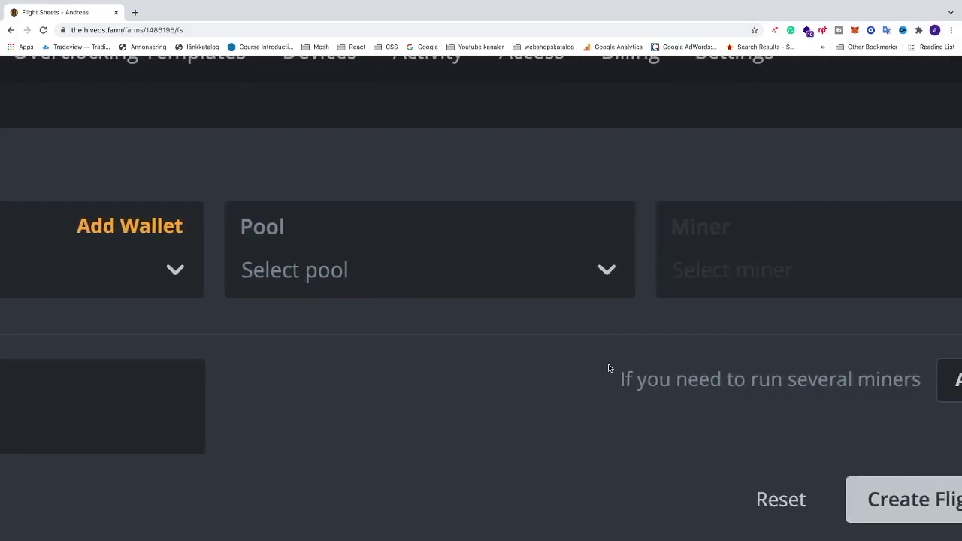
Choose ethermine from the Pool list.
{"action": "left_click", "coordinate": [609, 275]}
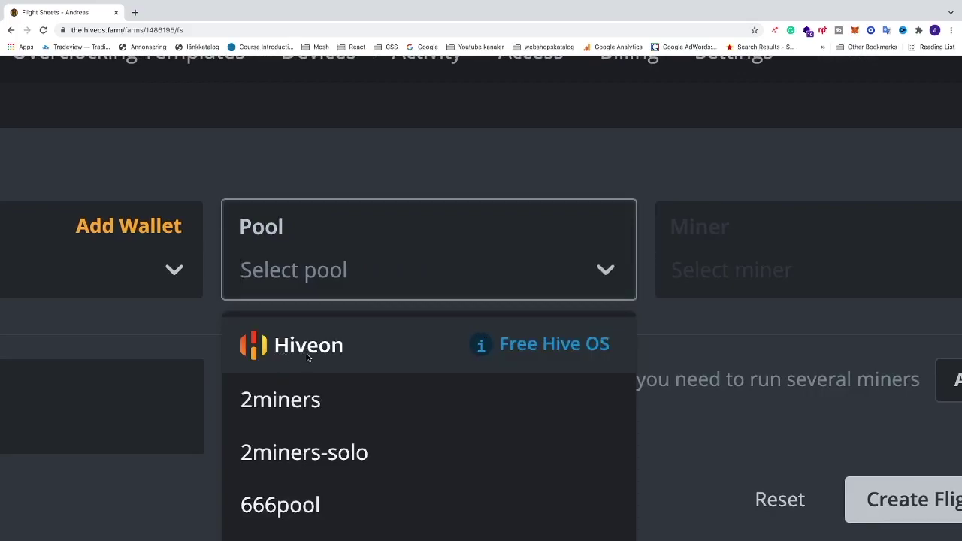
{"action": "scroll", "coordinate": [386, 429], "scroll_direction": "down", "scroll_amount": 1}
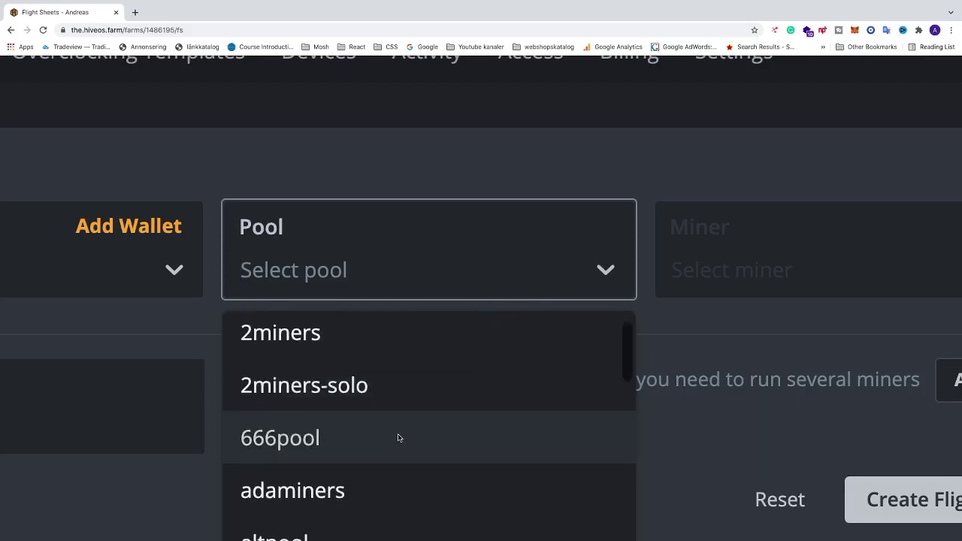
{"action": "scroll", "coordinate": [399, 438], "scroll_direction": "down", "scroll_amount": 2}
{"action": "scroll", "coordinate": [401, 439], "scroll_direction": "down", "scroll_amount": 2}
{"action": "scroll", "coordinate": [404, 438], "scroll_direction": "down", "scroll_amount": 3}
{"action": "scroll", "coordinate": [404, 438], "scroll_direction": "down", "scroll_amount": 1}
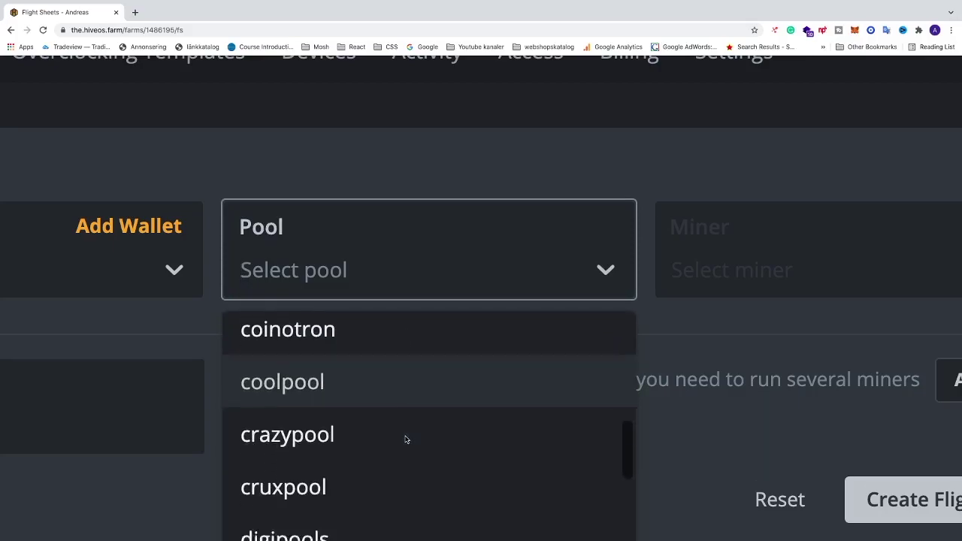
{"action": "scroll", "coordinate": [405, 439], "scroll_direction": "down", "scroll_amount": 2}
{"action": "scroll", "coordinate": [406, 439], "scroll_direction": "down", "scroll_amount": 3}
{"action": "scroll", "coordinate": [406, 440], "scroll_direction": "down", "scroll_amount": 2}
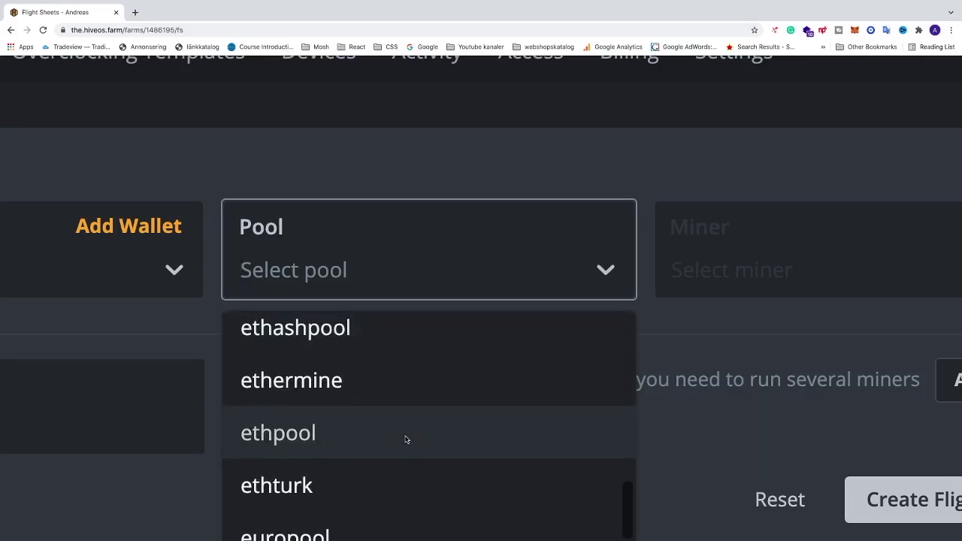
{"action": "left_click", "coordinate": [330, 390]}
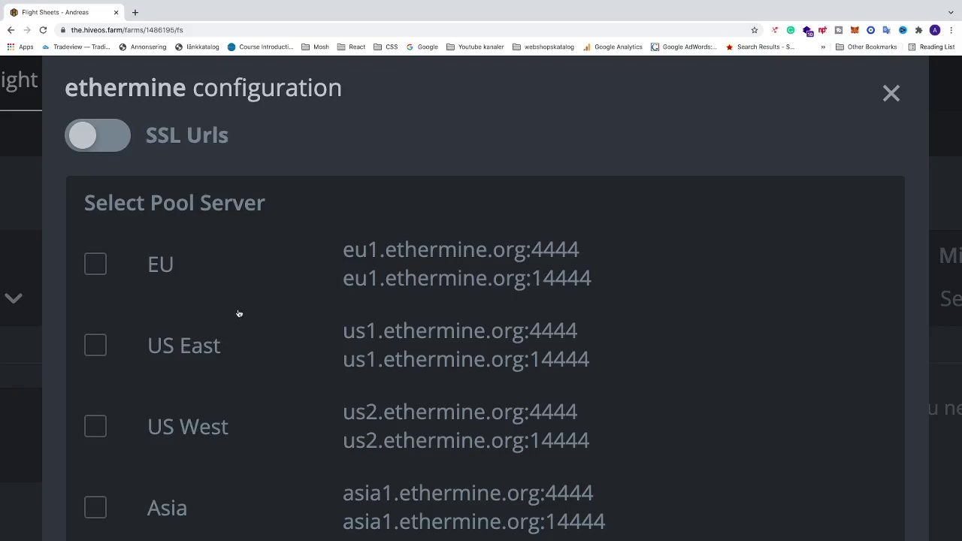
Tick the EU server for ethermine and apply the pool configuration.
{"action": "left_click", "coordinate": [96, 264]}
{"action": "scroll", "coordinate": [350, 322], "scroll_direction": "down", "scroll_amount": 1}
{"action": "scroll", "coordinate": [349, 322], "scroll_direction": "down", "scroll_amount": 2}
{"action": "scroll", "coordinate": [350, 322], "scroll_direction": "down", "scroll_amount": 6}
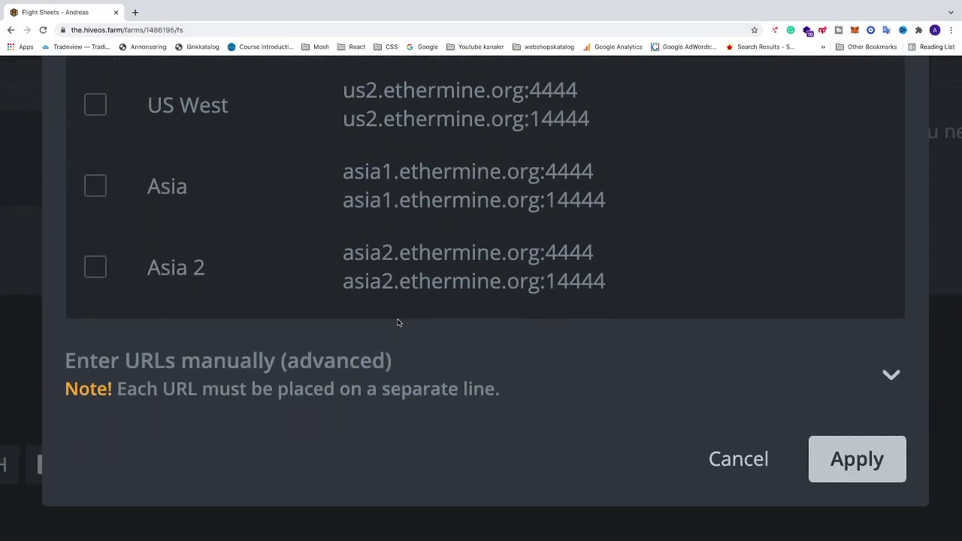
{"action": "left_click", "coordinate": [862, 470]}
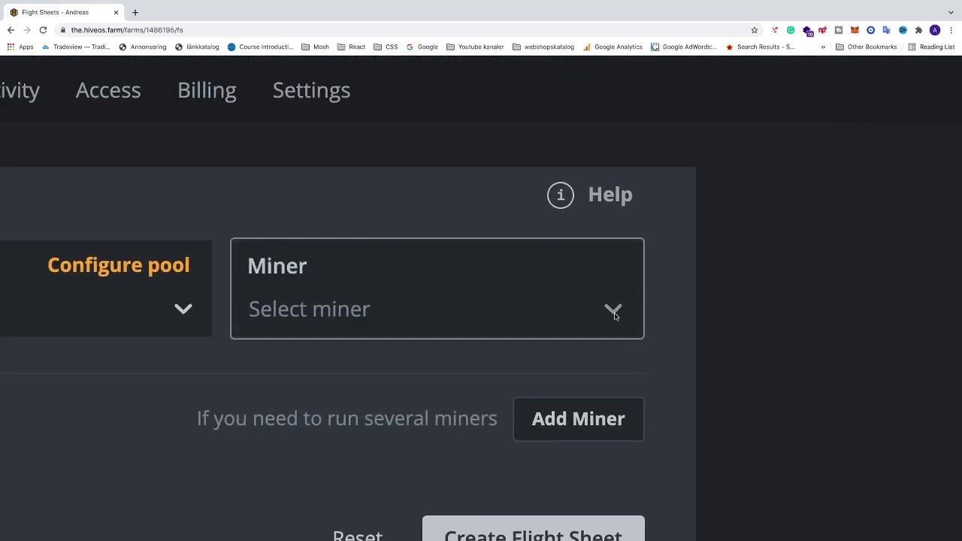
Pick lolMiner from the Miner list of the new flight sheet.
{"action": "left_click", "coordinate": [614, 309]}
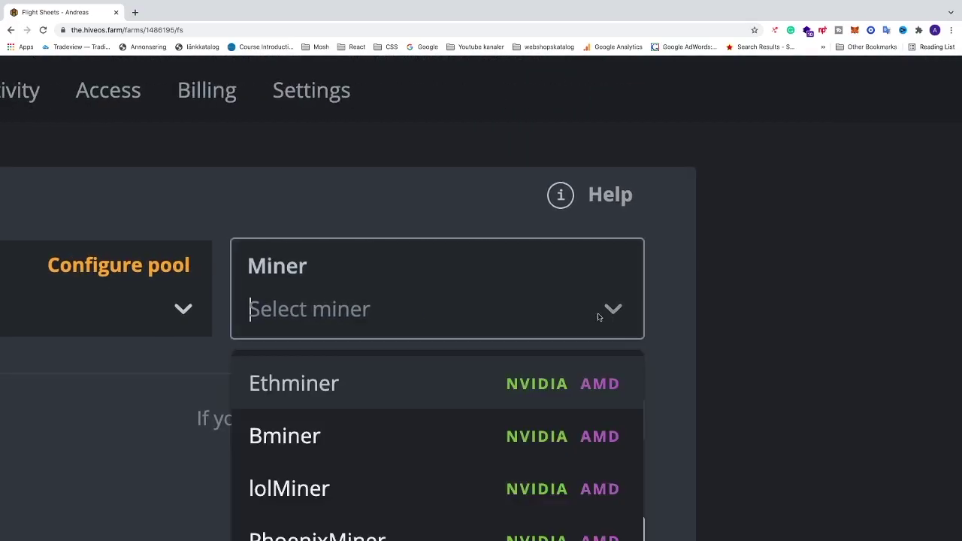
{"action": "scroll", "coordinate": [444, 457], "scroll_direction": "down", "scroll_amount": 1}
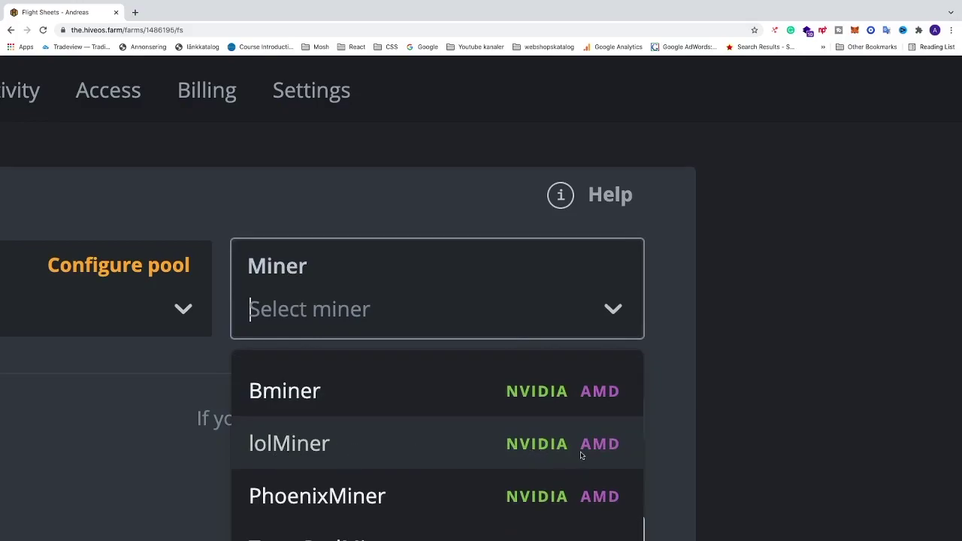
{"action": "scroll", "coordinate": [478, 450], "scroll_direction": "up", "scroll_amount": 1}
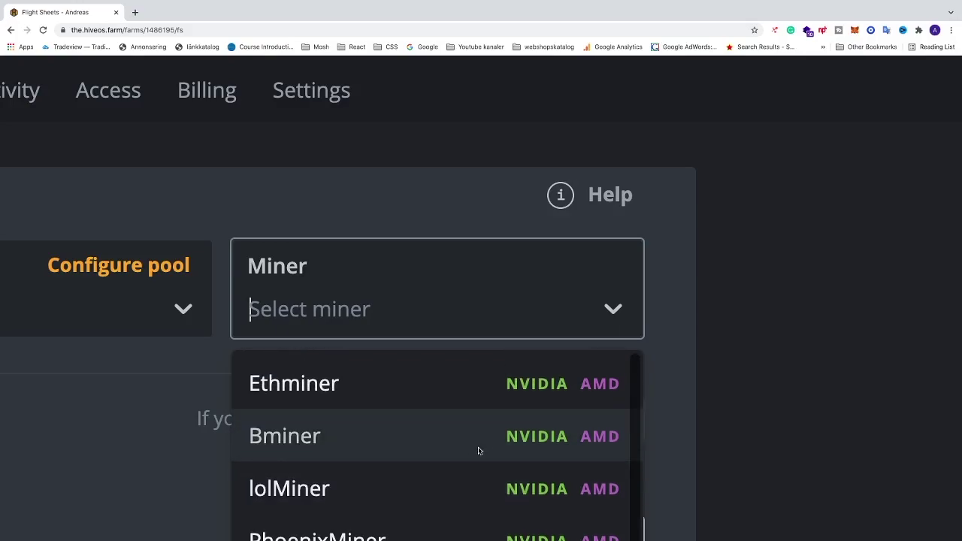
{"action": "scroll", "coordinate": [478, 450], "scroll_direction": "down", "scroll_amount": 3}
{"action": "scroll", "coordinate": [478, 450], "scroll_direction": "down", "scroll_amount": 1}
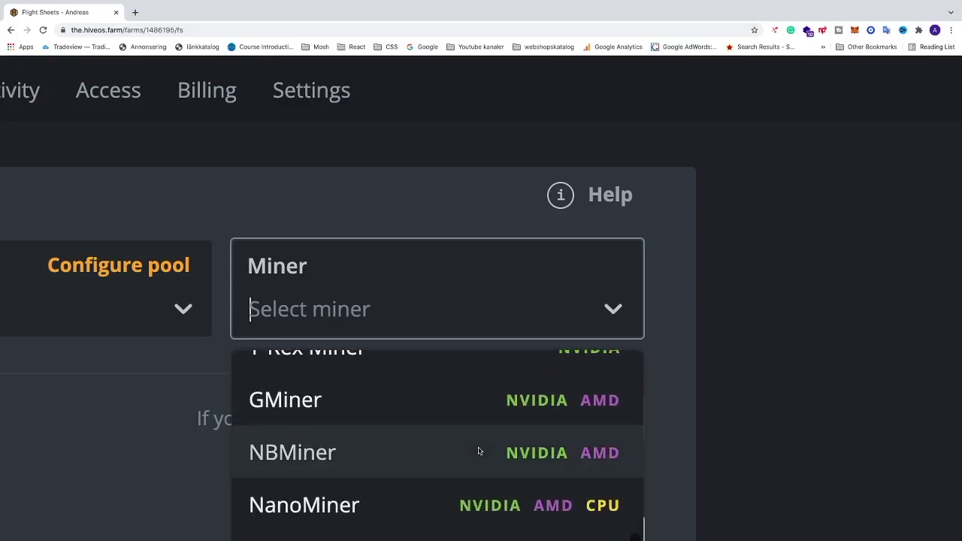
{"action": "scroll", "coordinate": [478, 450], "scroll_direction": "up", "scroll_amount": 1}
{"action": "scroll", "coordinate": [478, 450], "scroll_direction": "up", "scroll_amount": 2}
{"action": "scroll", "coordinate": [478, 450], "scroll_direction": "up", "scroll_amount": 1}
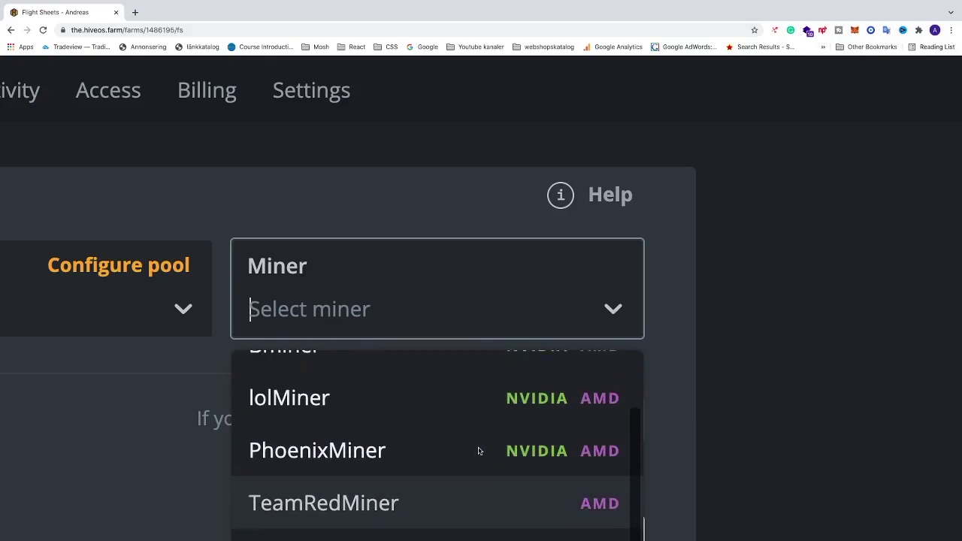
{"action": "scroll", "coordinate": [478, 450], "scroll_direction": "up", "scroll_amount": 1}
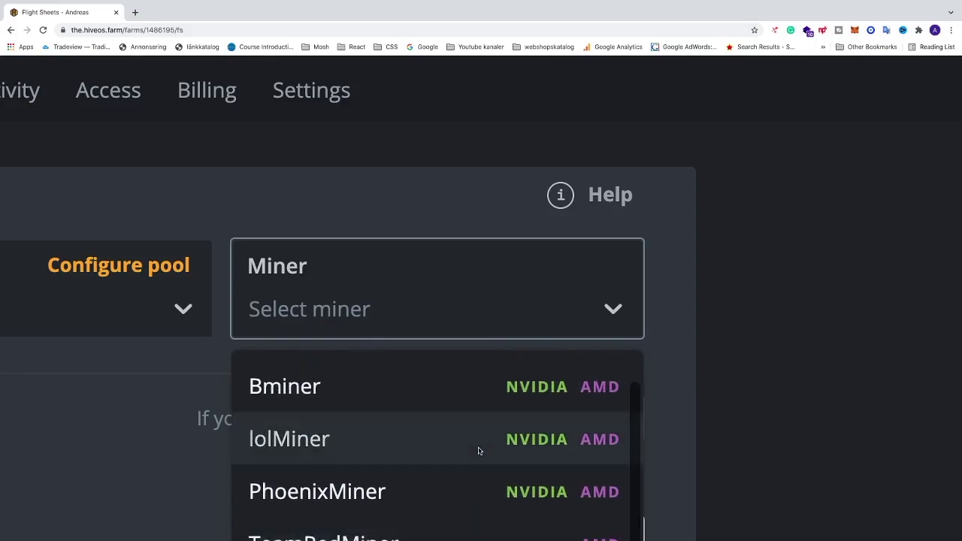
{"action": "left_click", "coordinate": [298, 443]}
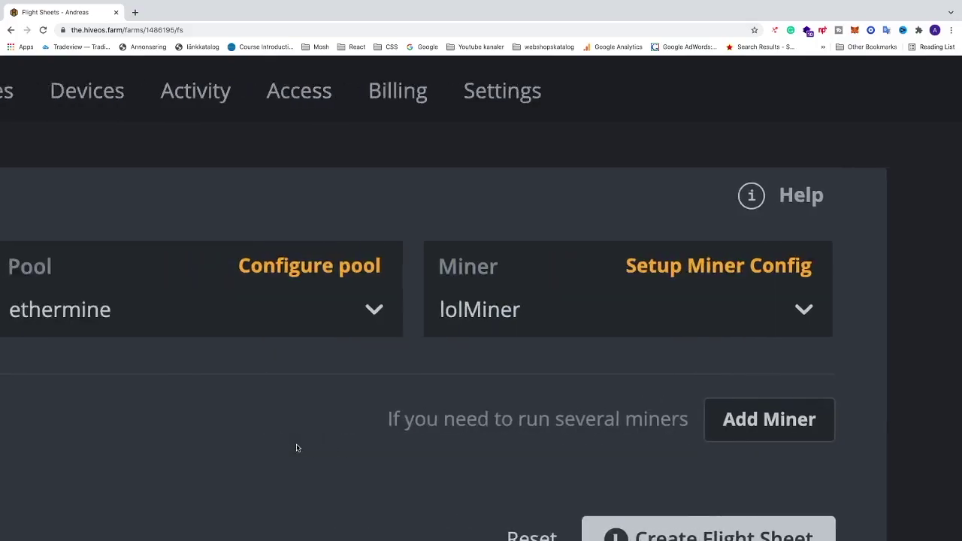
{"action": "scroll", "coordinate": [226, 451], "scroll_direction": "down", "scroll_amount": 1}
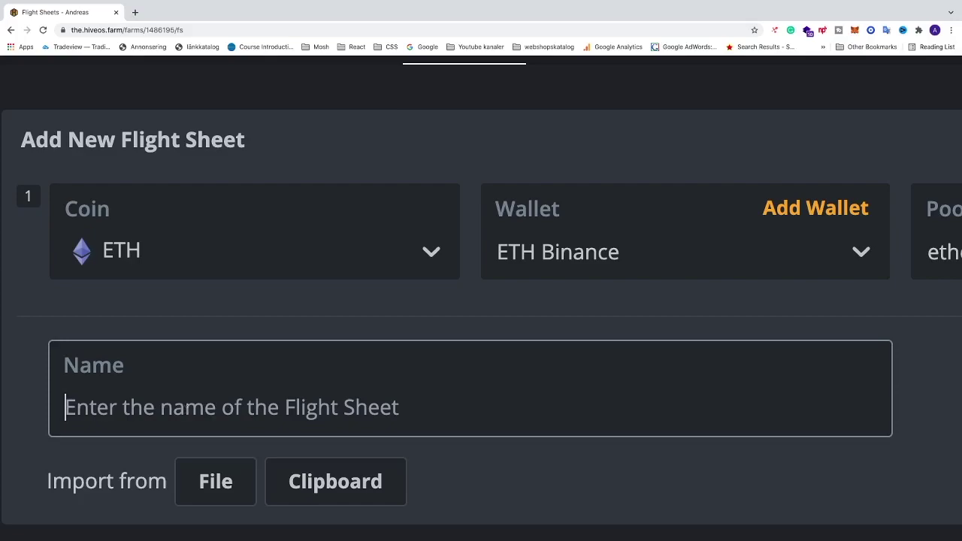
Name the sheet 'ETH LOLMiner' and create it with ETH Binance, ethermine and lolMiner.
{"action": "type", "text": "ETH L"}
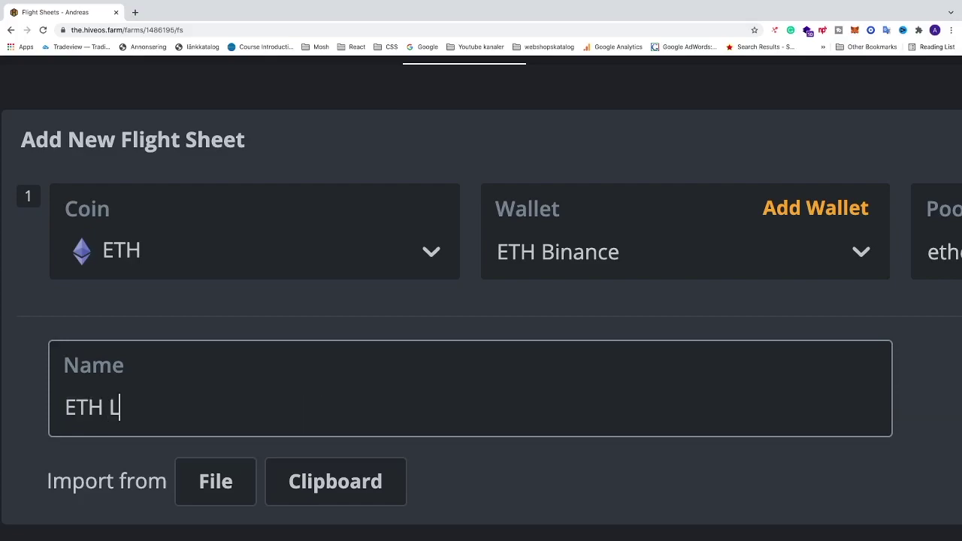
{"action": "type", "text": "OLMiner"}
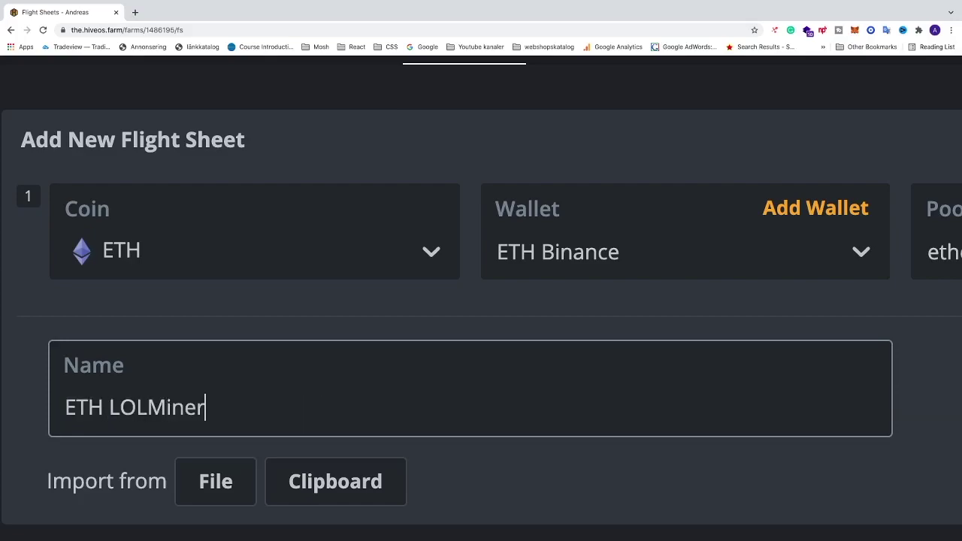
{"action": "scroll", "coordinate": [481, 315], "scroll_direction": "right", "scroll_amount": 10}
{"action": "scroll", "coordinate": [481, 316], "scroll_direction": "right", "scroll_amount": 3}
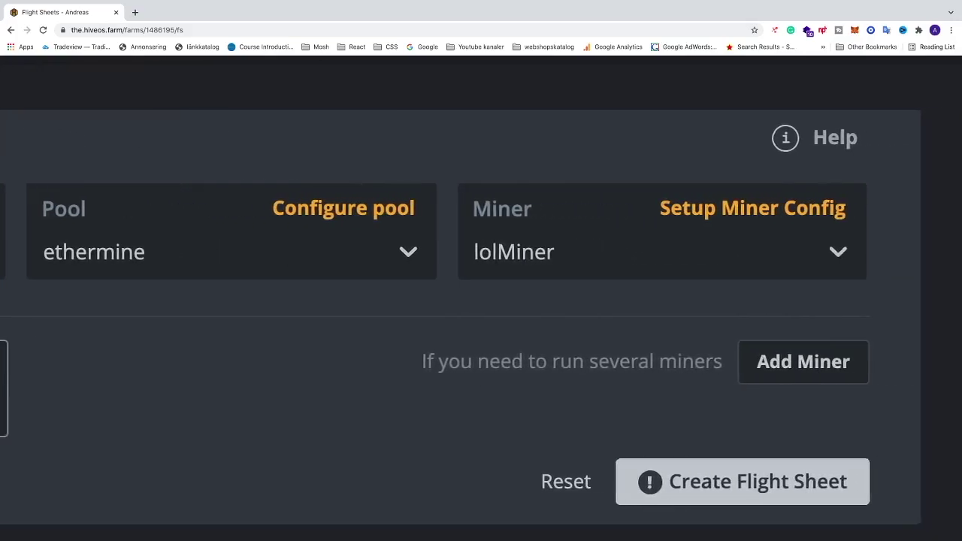
{"action": "scroll", "coordinate": [481, 315], "scroll_direction": "right", "scroll_amount": 3}
{"action": "left_click", "coordinate": [518, 485]}
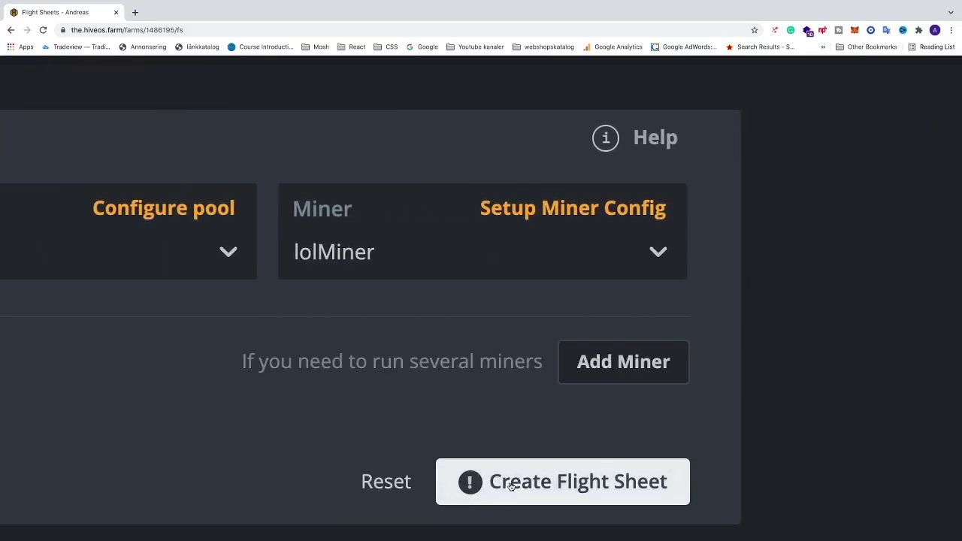
{"action": "scroll", "coordinate": [408, 359], "scroll_direction": "down", "scroll_amount": 3}
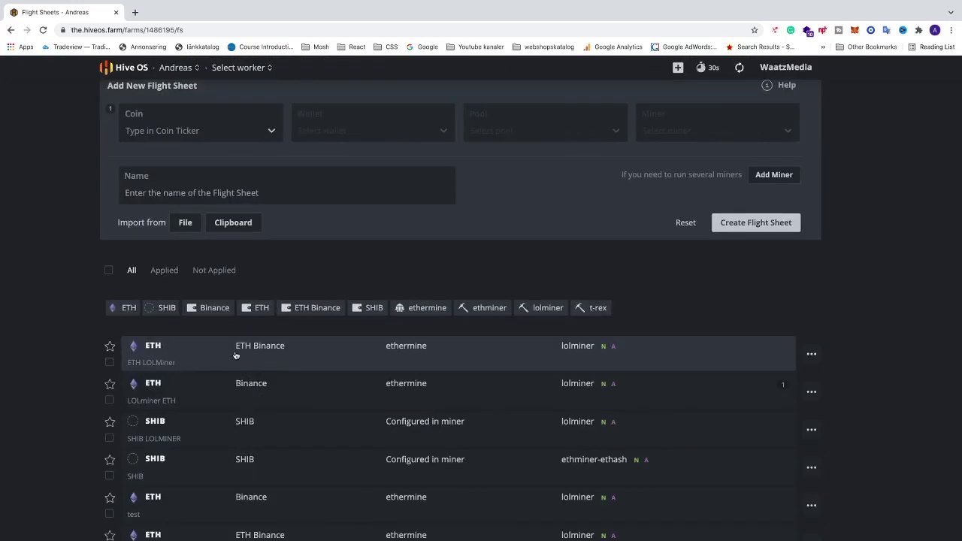
{"action": "scroll", "coordinate": [411, 345], "scroll_direction": "right", "scroll_amount": 2}
{"action": "scroll", "coordinate": [411, 345], "scroll_direction": "left", "scroll_amount": 2}
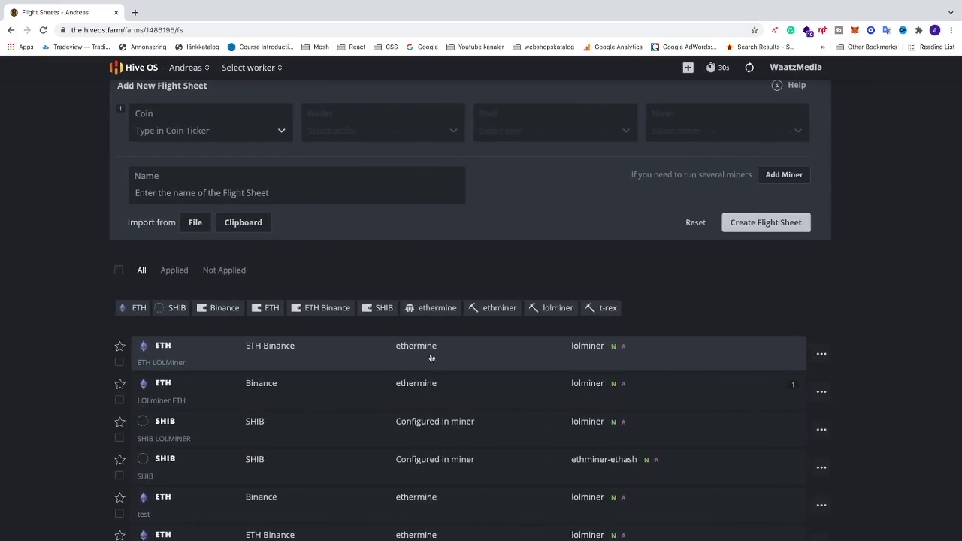
{"action": "left_click", "coordinate": [821, 354]}
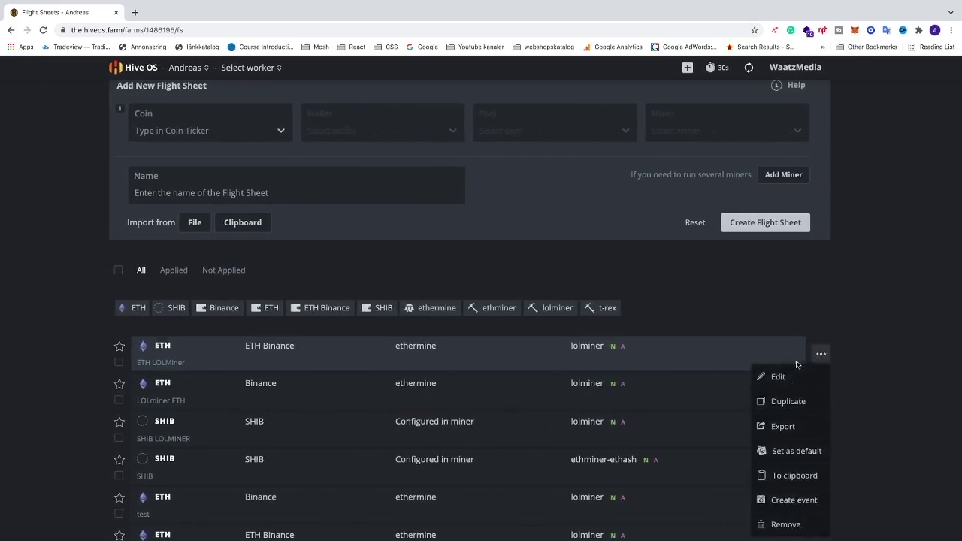
{"action": "left_click", "coordinate": [778, 377]}
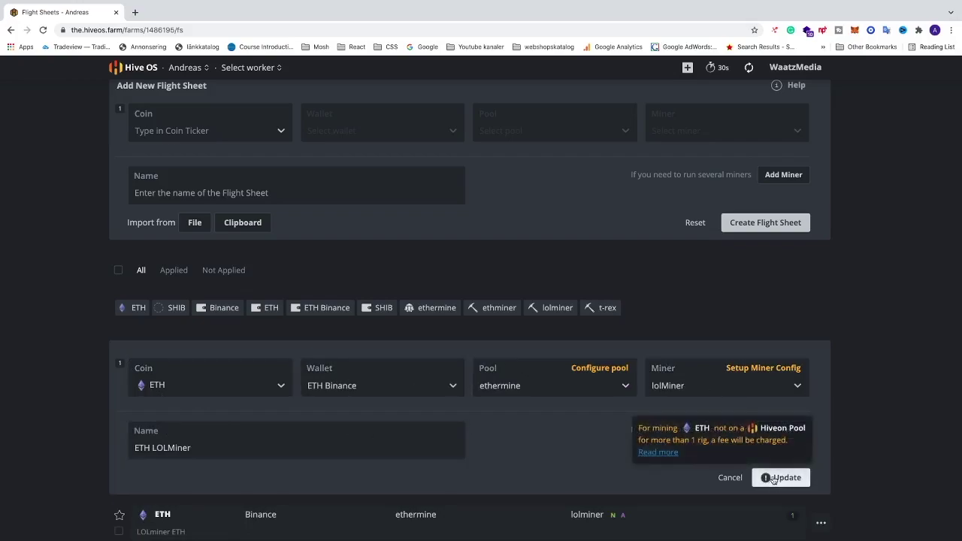
{"action": "left_click", "coordinate": [735, 478]}
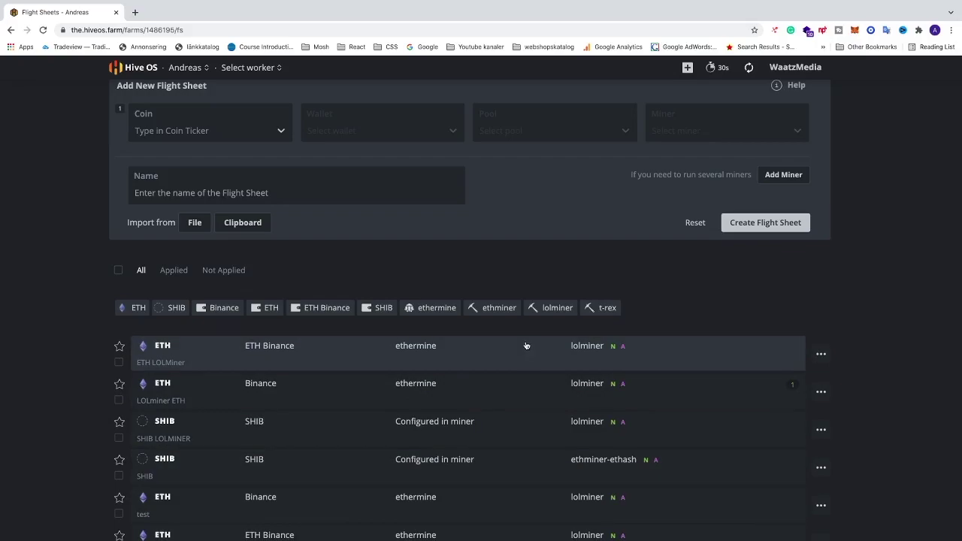
{"action": "scroll", "coordinate": [428, 368], "scroll_direction": "up", "scroll_amount": 3}
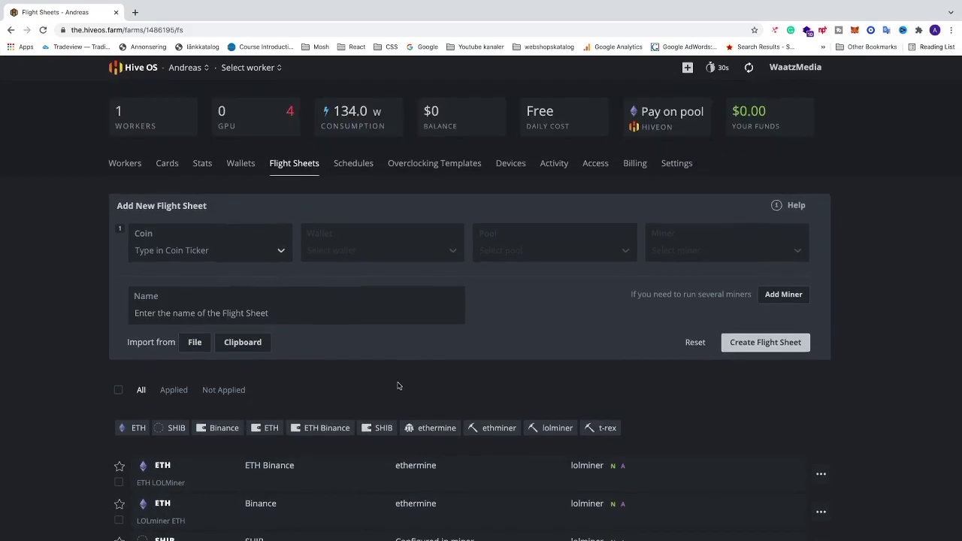
On worker Sun's flight sheets, launch ETH LOLMiner to bring up the fee notice.
{"action": "left_click", "coordinate": [120, 170]}
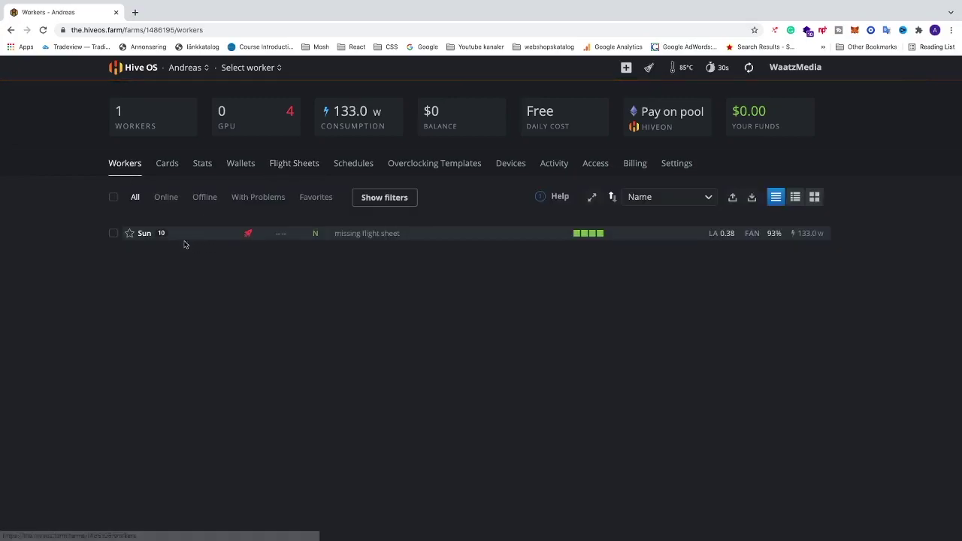
{"action": "left_click", "coordinate": [144, 234]}
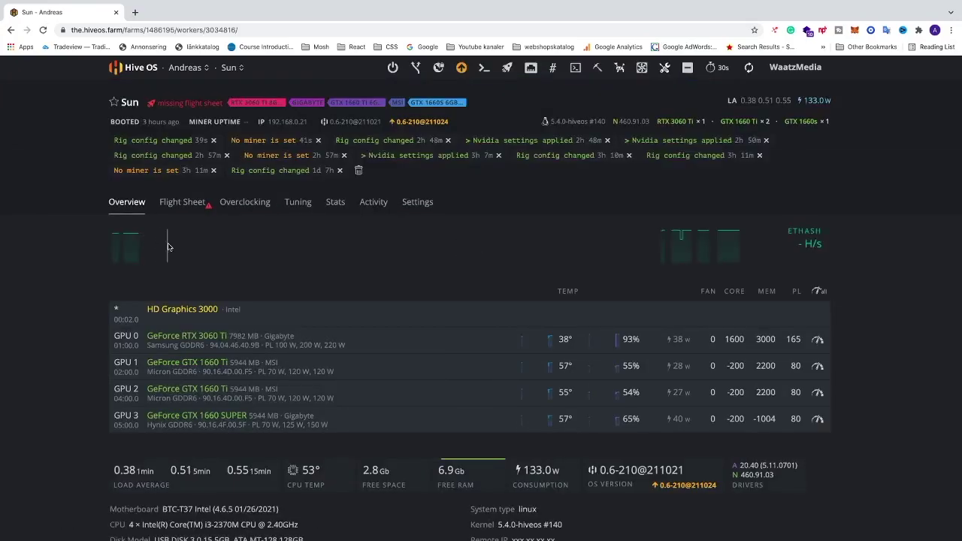
{"action": "left_click", "coordinate": [184, 204]}
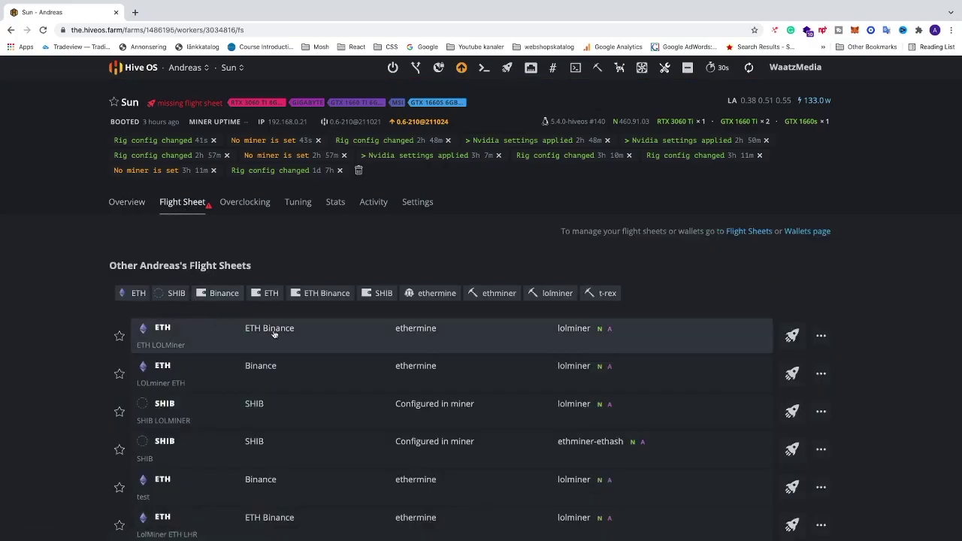
{"action": "scroll", "coordinate": [680, 336], "scroll_direction": "right", "scroll_amount": 3}
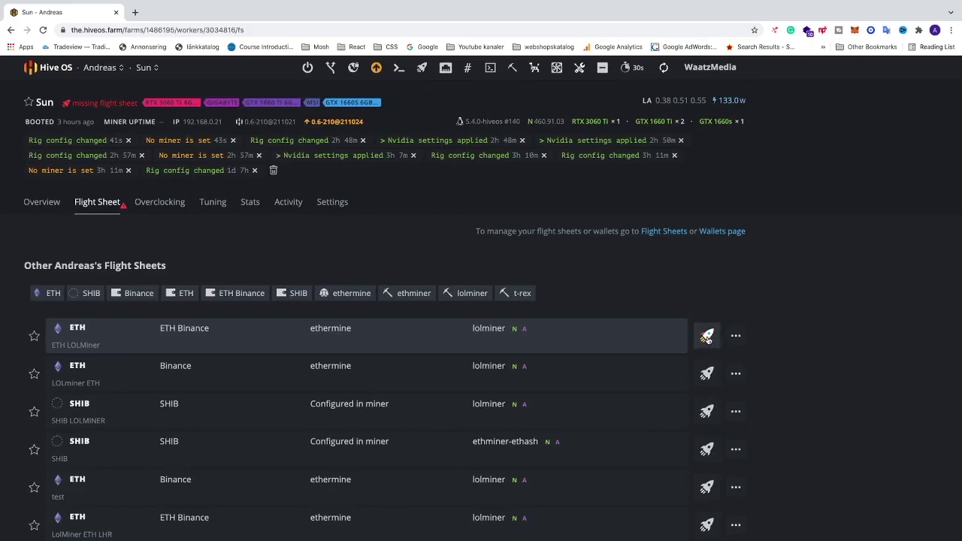
{"action": "left_click", "coordinate": [706, 337]}
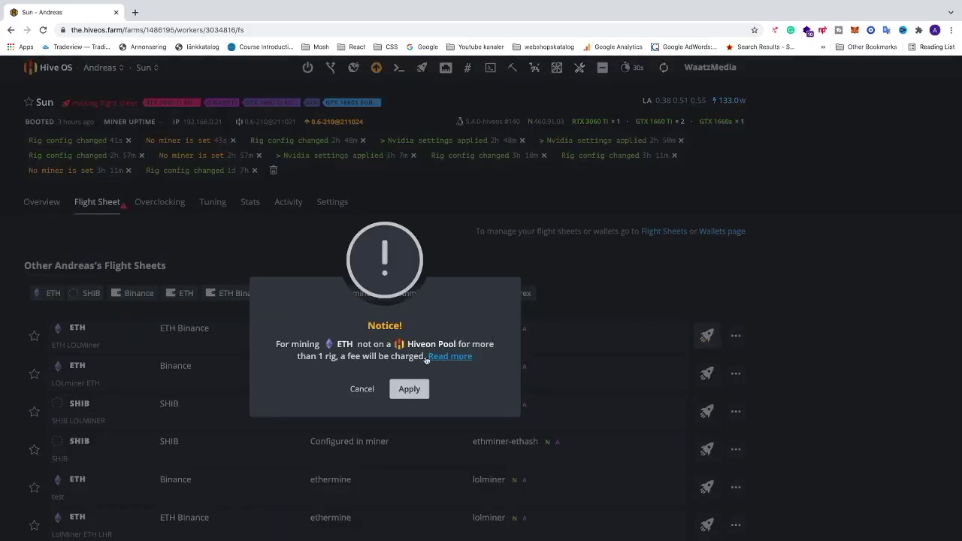
Confirm the fee notice to apply ETH LOLMiner, then view Sun's GPU overview.
{"action": "left_click", "coordinate": [409, 390]}
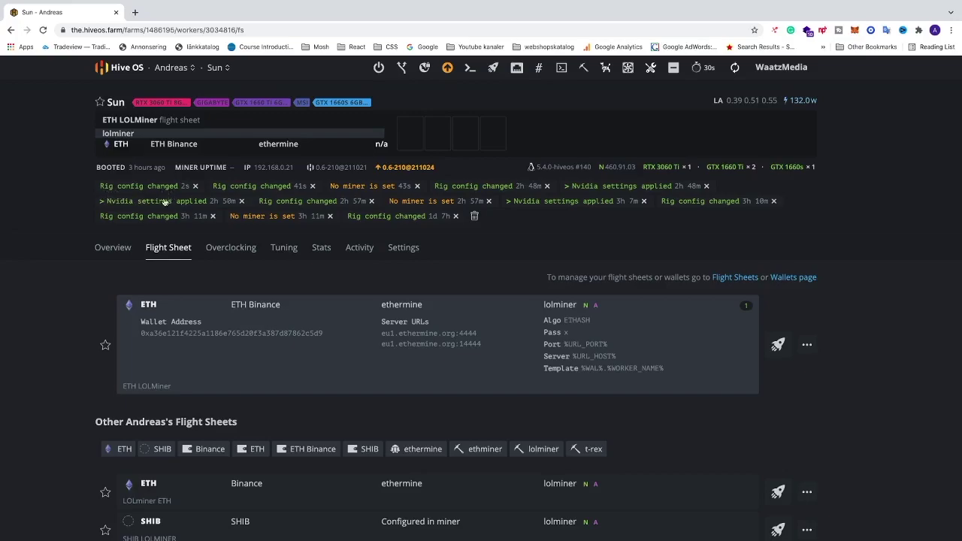
{"action": "left_click", "coordinate": [113, 248]}
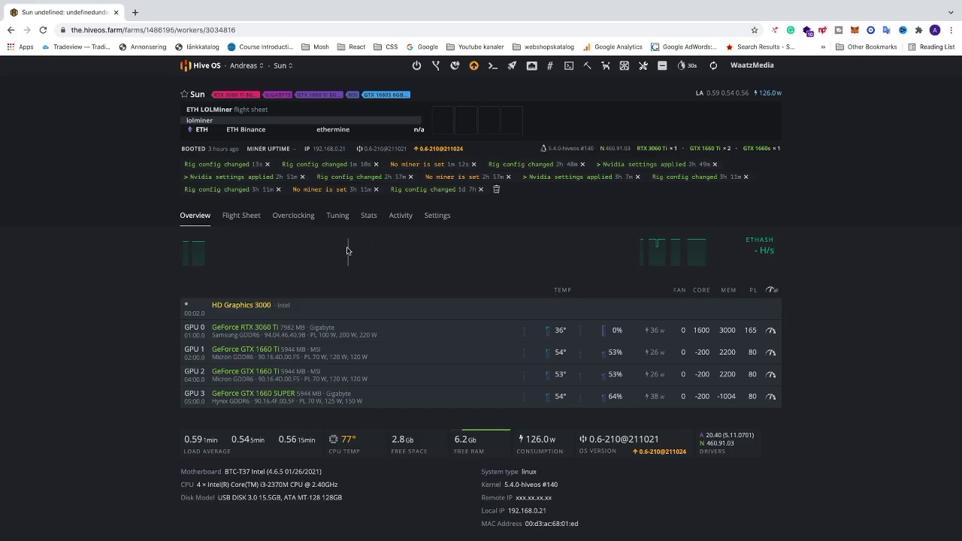
Check ETH LOLMiner as Sun's current flight sheet, closing its options menu unchanged.
{"action": "left_click", "coordinate": [241, 216]}
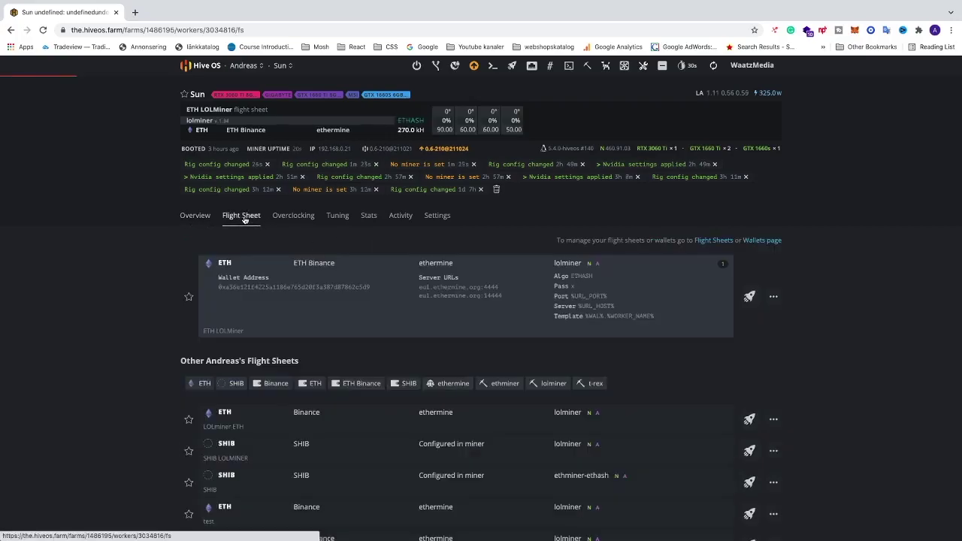
{"action": "left_click", "coordinate": [776, 298]}
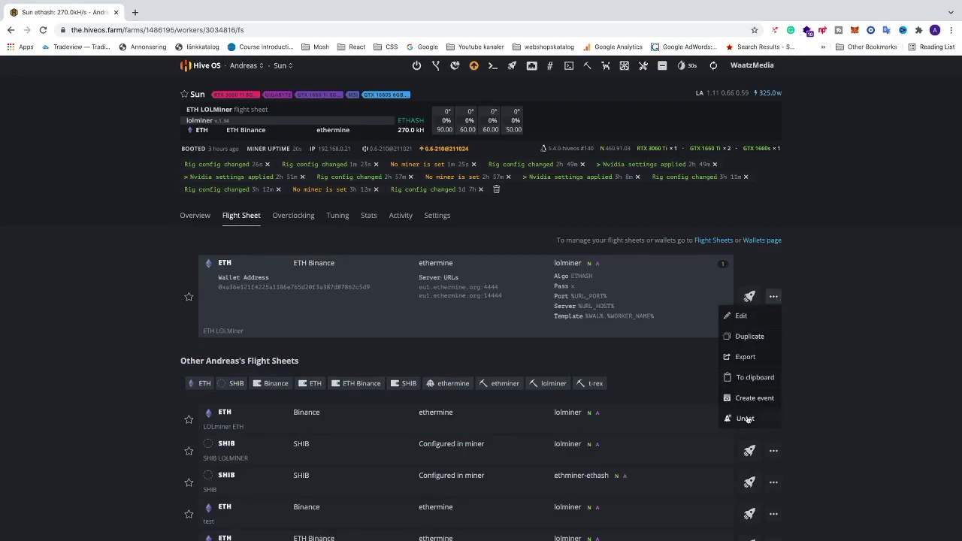
{"action": "left_click", "coordinate": [746, 419]}
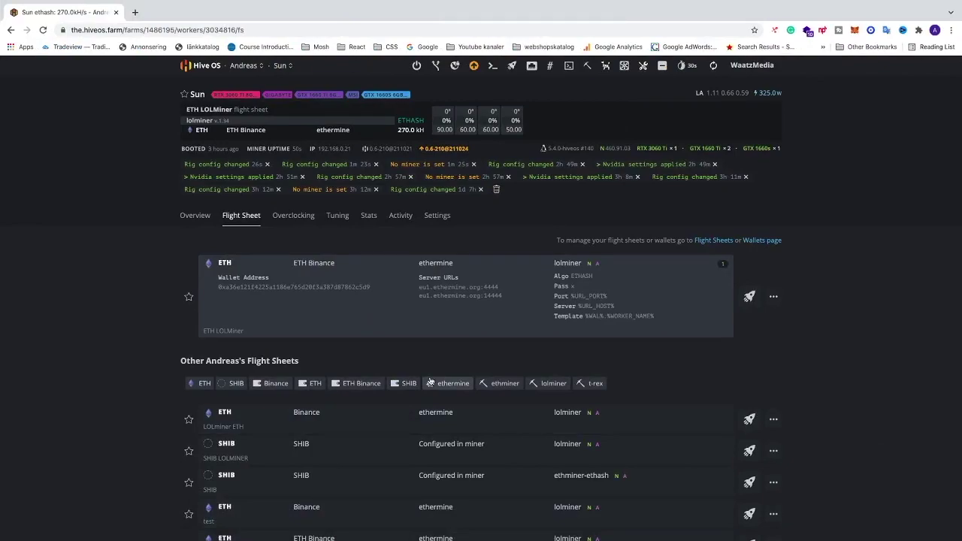
Switch from the browser to Discord via the macOS dock.
{"action": "left_click", "coordinate": [627, 519]}
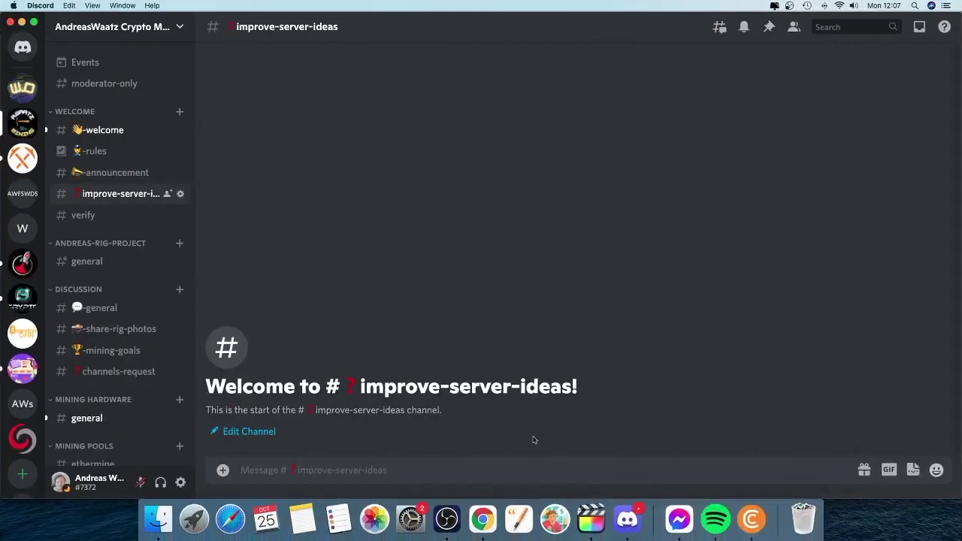